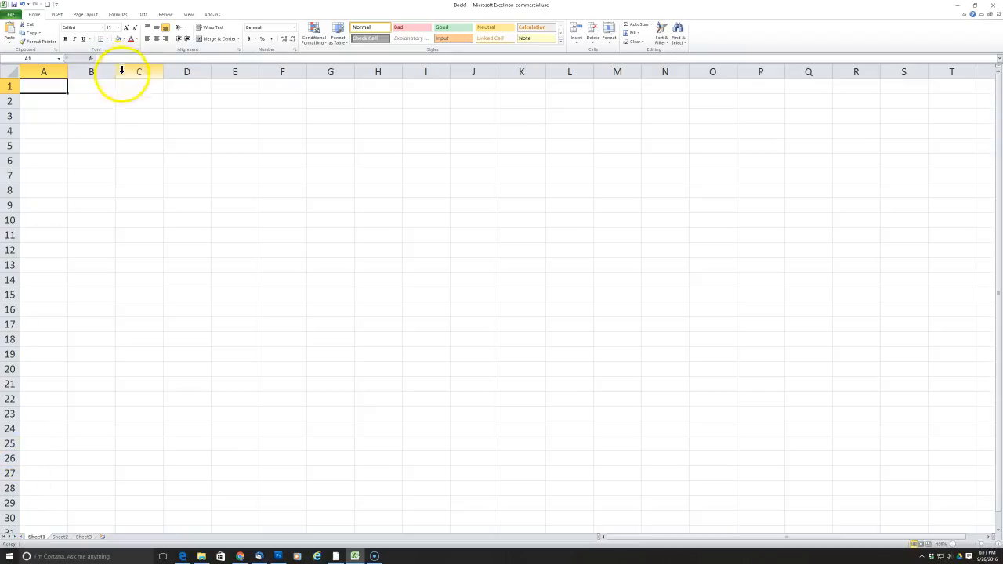
{"action": "left_click", "coordinate": [84, 87]}
{"action": "left_click", "coordinate": [141, 87]}
{"action": "left_click", "coordinate": [144, 105]}
{"action": "left_click", "coordinate": [98, 104]}
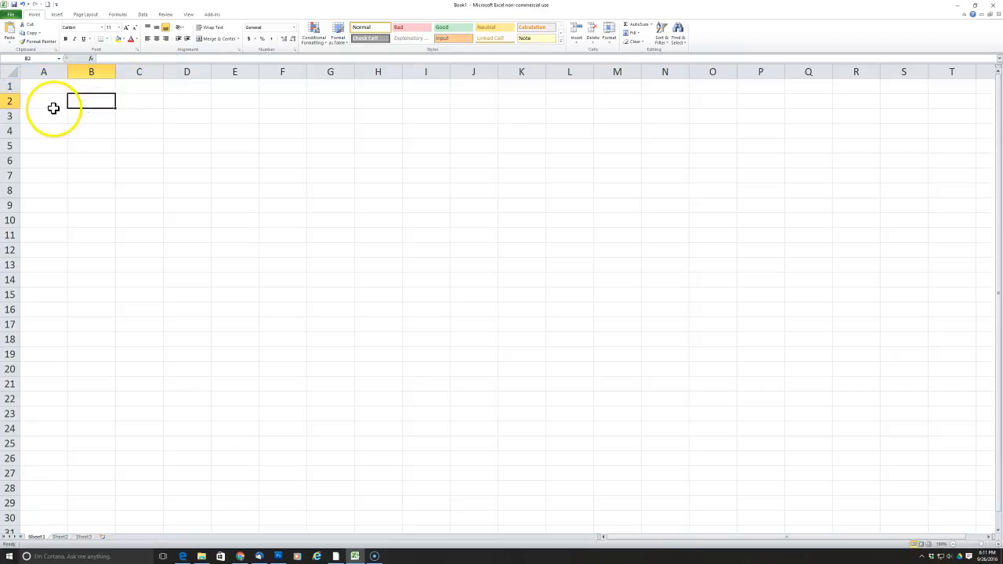
{"action": "left_click", "coordinate": [52, 102]}
{"action": "left_click", "coordinate": [45, 86]}
{"action": "left_click", "coordinate": [93, 88]}
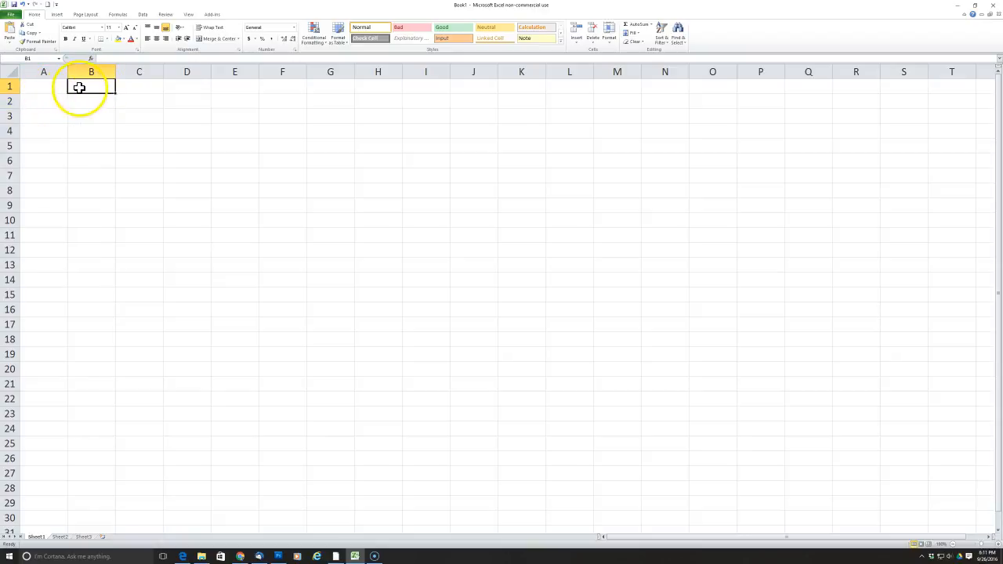
{"action": "left_click", "coordinate": [101, 105]}
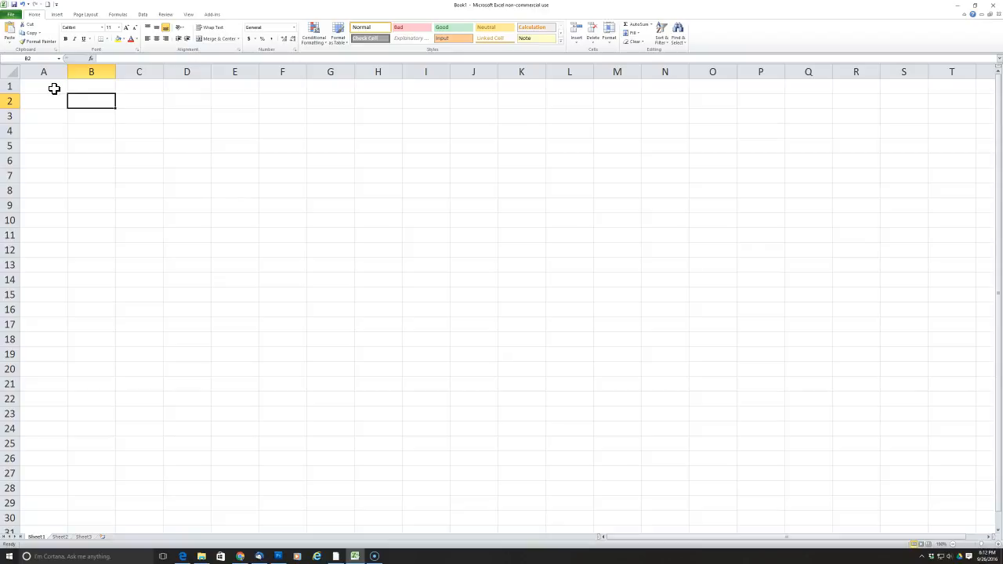
Enter the title "Paint Costs" in cell A1.
{"action": "left_click", "coordinate": [54, 88]}
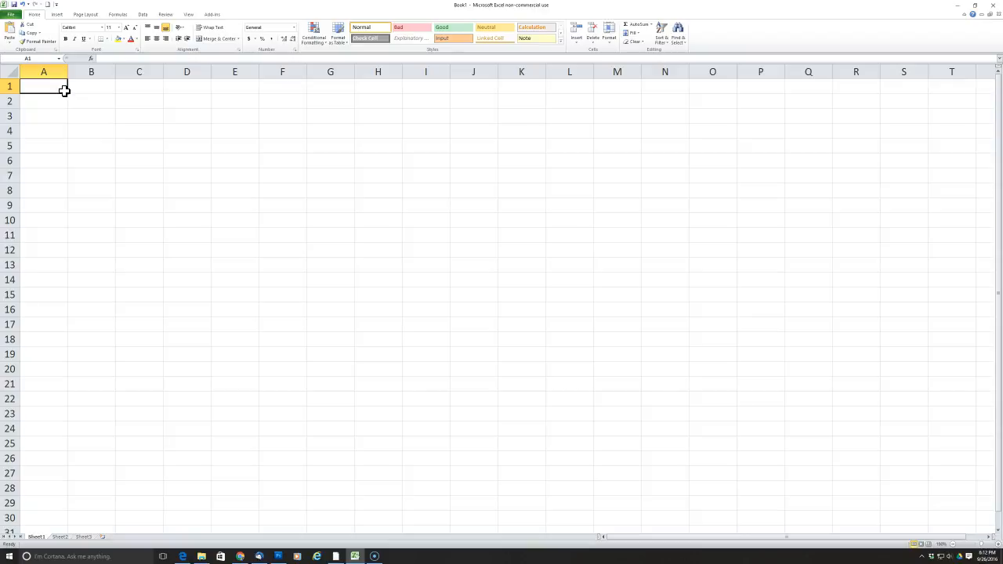
{"action": "type", "text": "Paint Costs"}
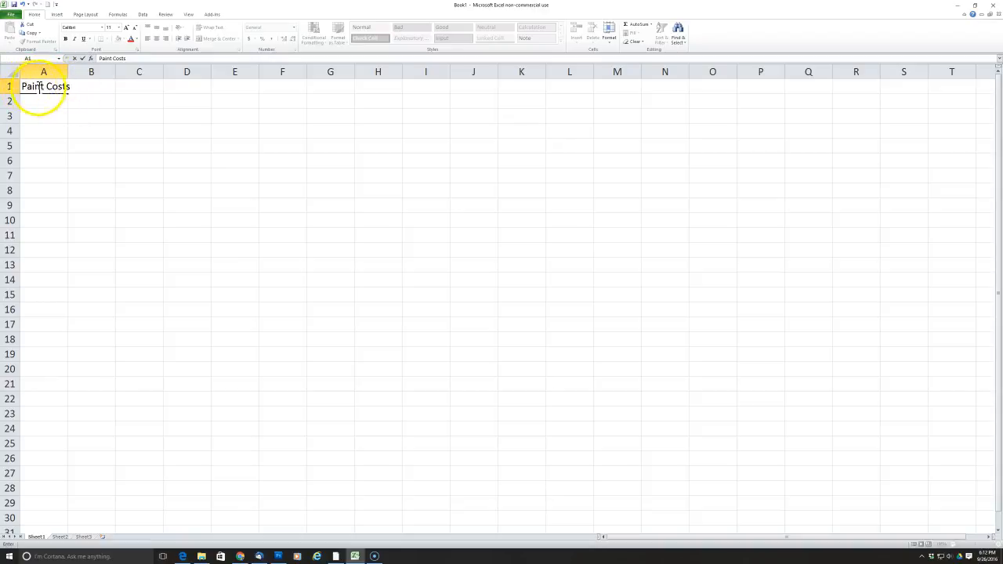
{"action": "left_click", "coordinate": [83, 58]}
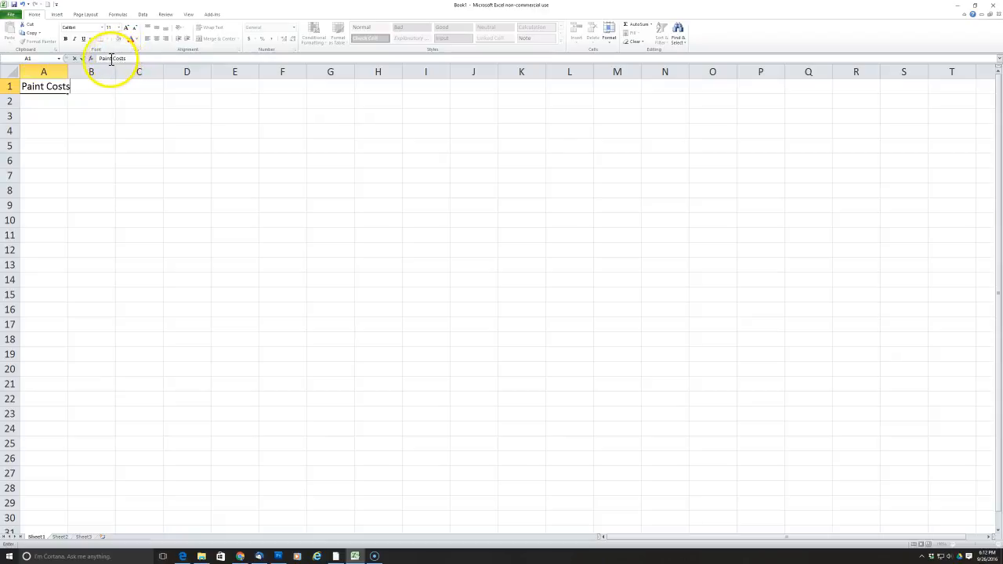
{"action": "left_click", "coordinate": [83, 58]}
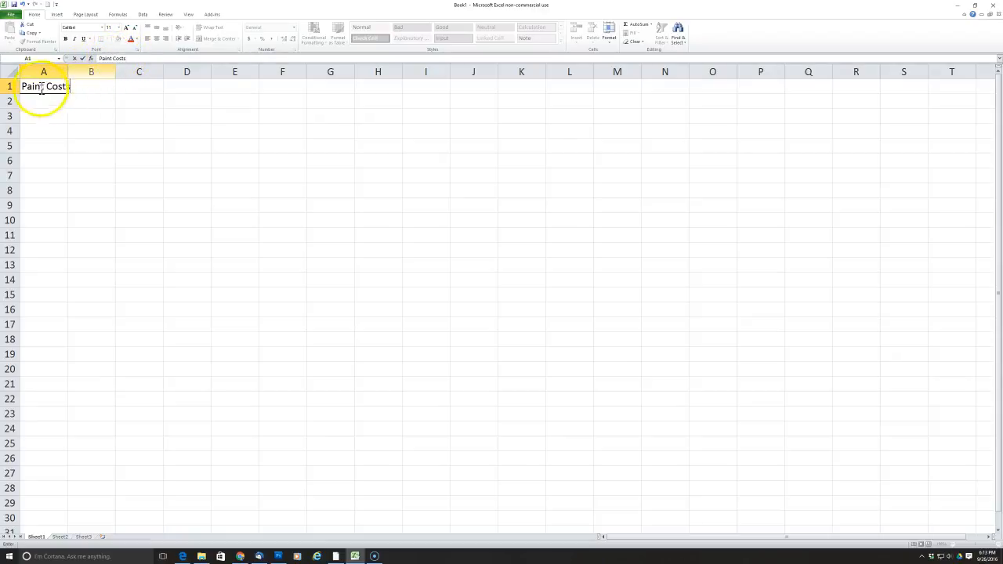
{"action": "double_click", "coordinate": [47, 87]}
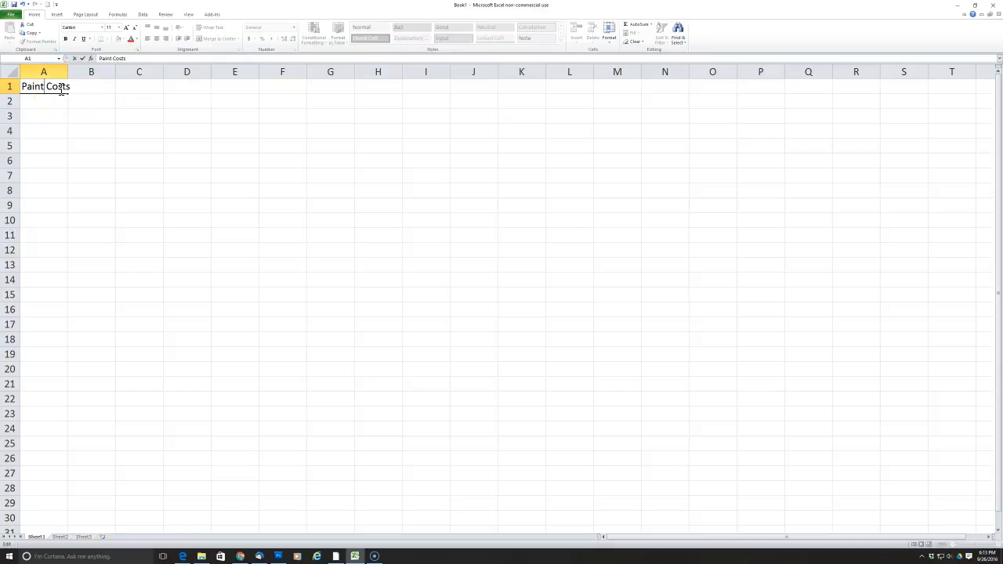
{"action": "key", "text": "Return"}
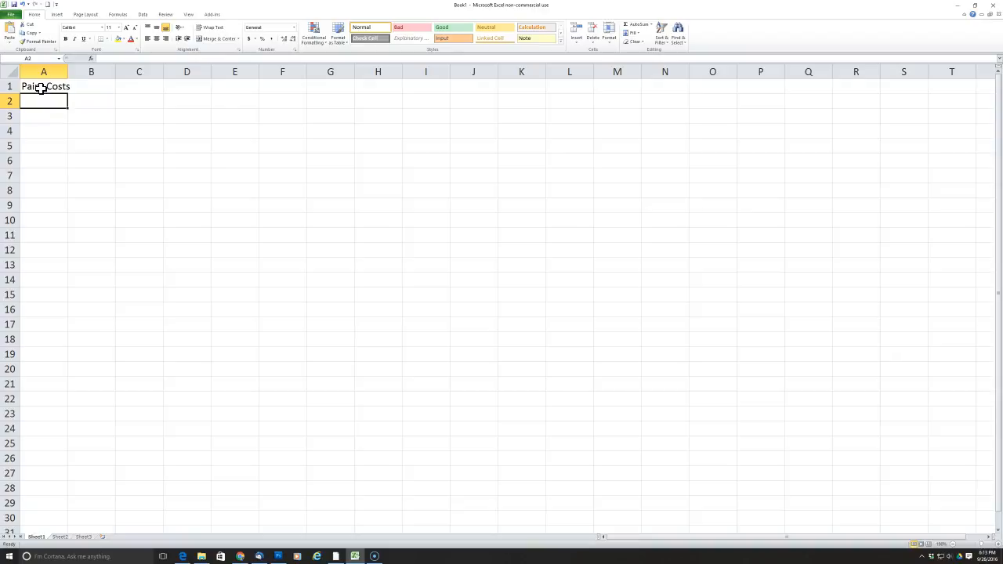
{"action": "left_click", "coordinate": [41, 88]}
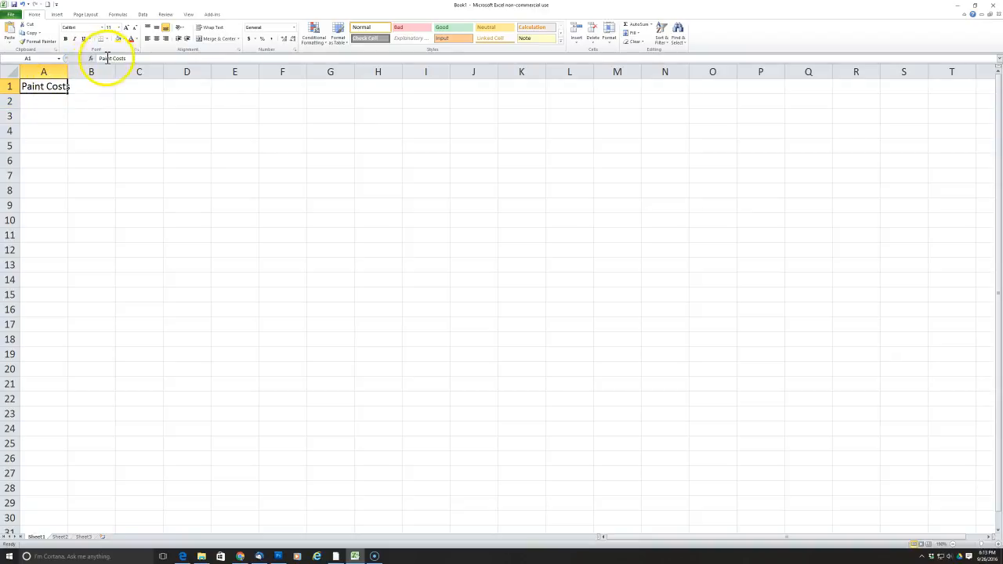
{"action": "left_click", "coordinate": [50, 103]}
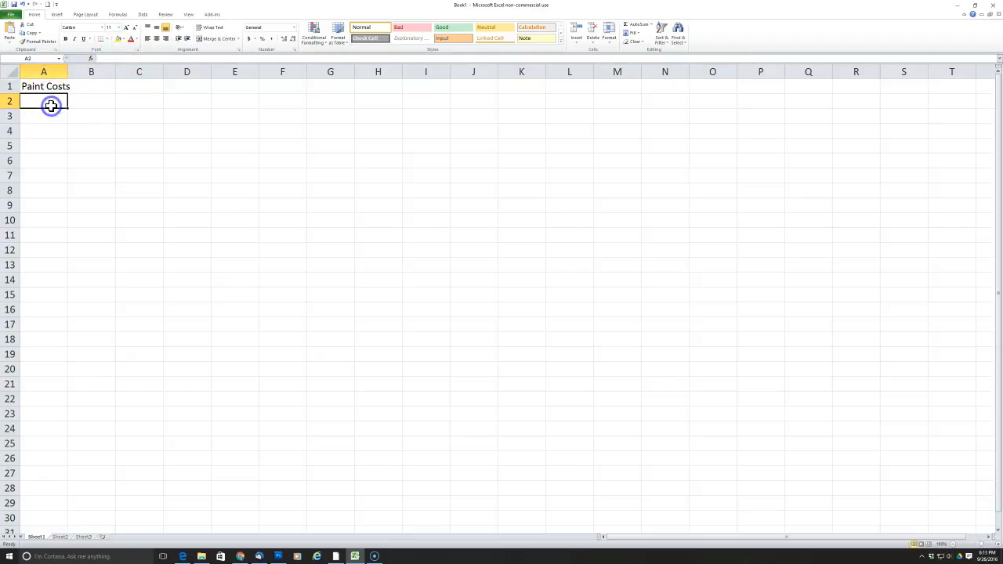
{"action": "left_click", "coordinate": [87, 85]}
{"action": "left_click", "coordinate": [51, 91]}
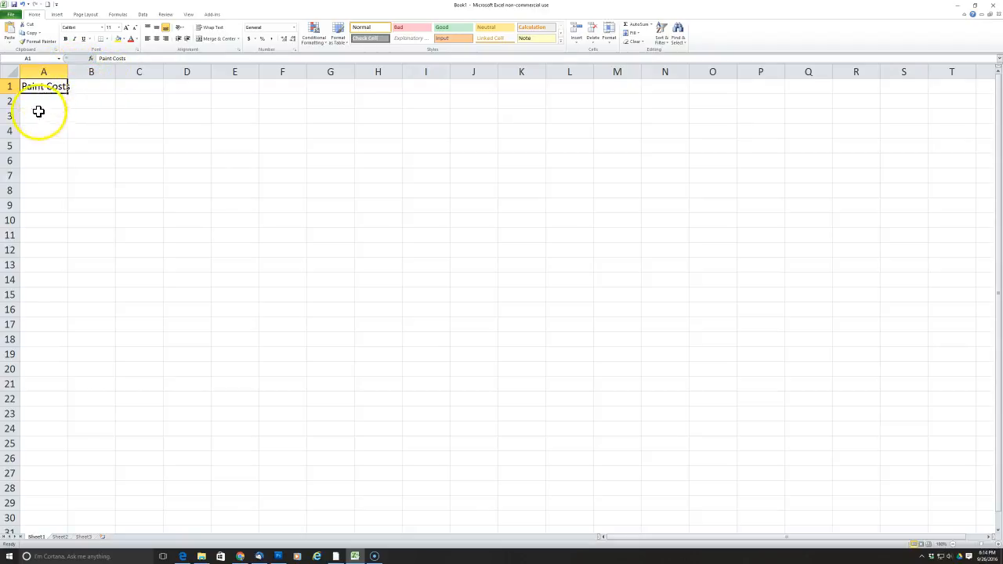
{"action": "left_click", "coordinate": [91, 122]}
{"action": "left_click", "coordinate": [78, 101]}
{"action": "left_click", "coordinate": [52, 104]}
{"action": "left_click", "coordinate": [76, 133]}
Widen column A so the title fits inside it, and enter "Paint" in cell A2.
{"action": "left_click", "coordinate": [55, 105]}
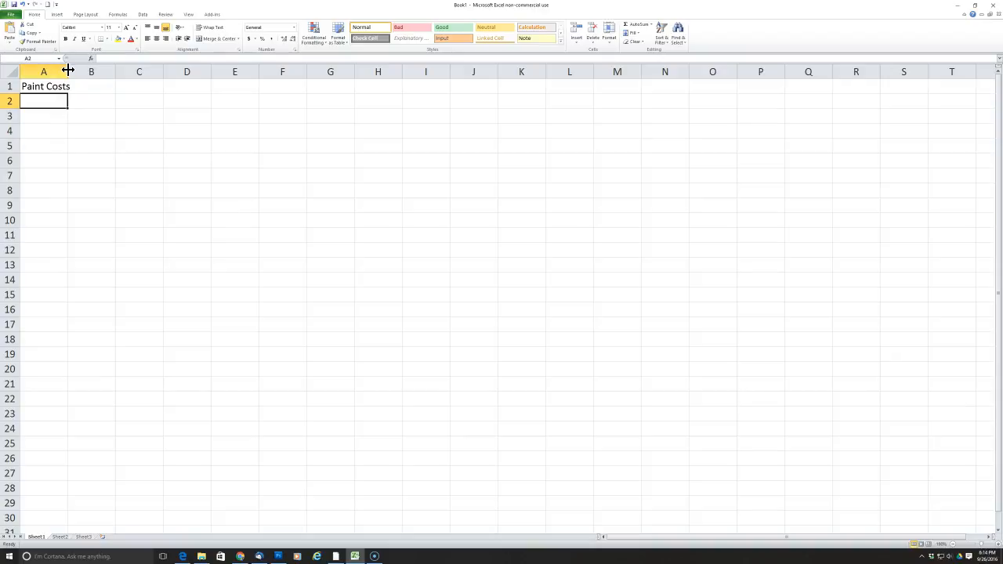
{"action": "left_click_drag", "start_coordinate": [69, 70], "coordinate": [88, 72]}
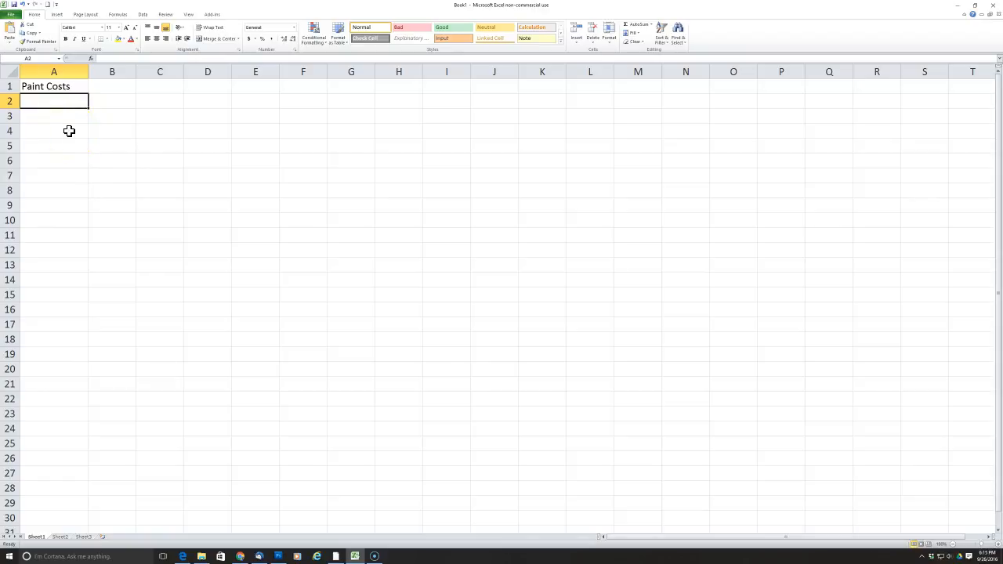
{"action": "type", "text": "Pa"}
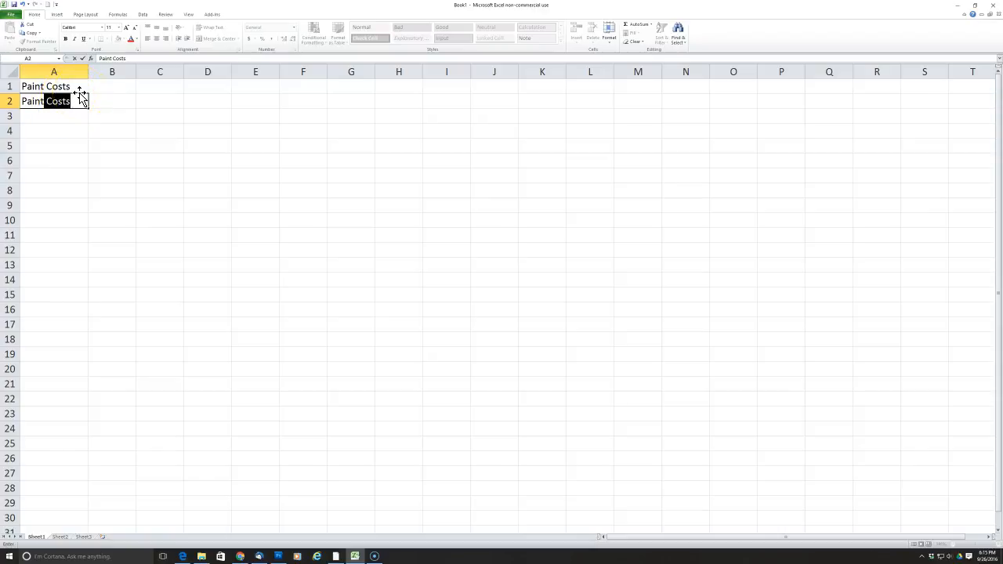
{"action": "key", "text": "BackSpace"}
{"action": "key", "text": "Return"}
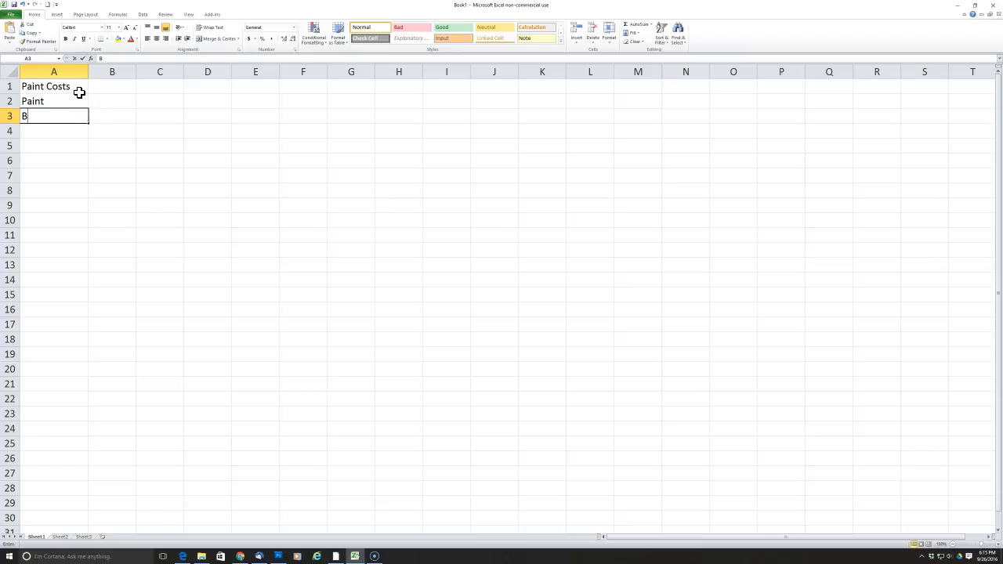
Enter the item labels Brushes, Tray and Dropcloth in cells A3 to A5.
{"action": "type", "text": "Brushes"}
{"action": "key", "text": "Return"}
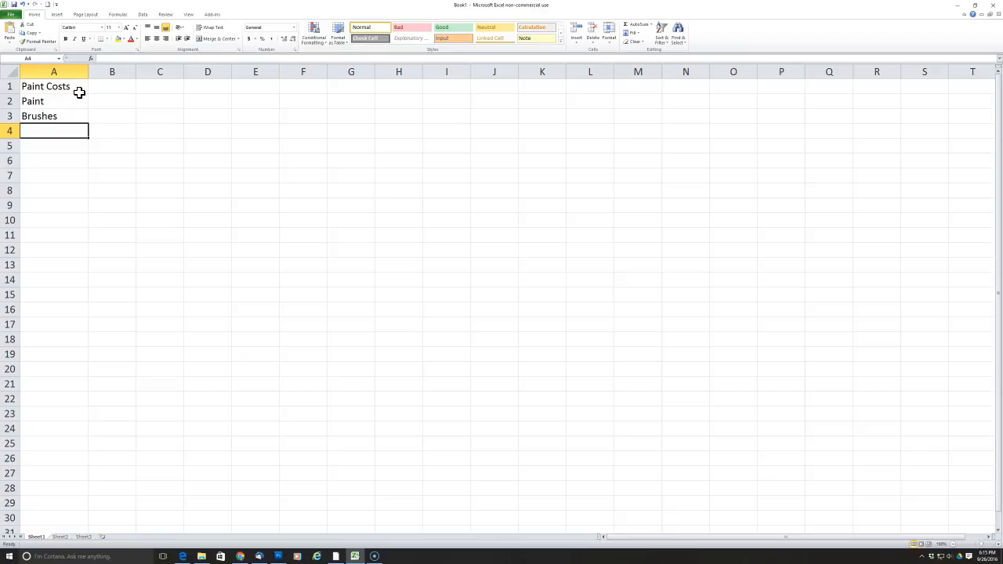
{"action": "left_click", "coordinate": [60, 115]}
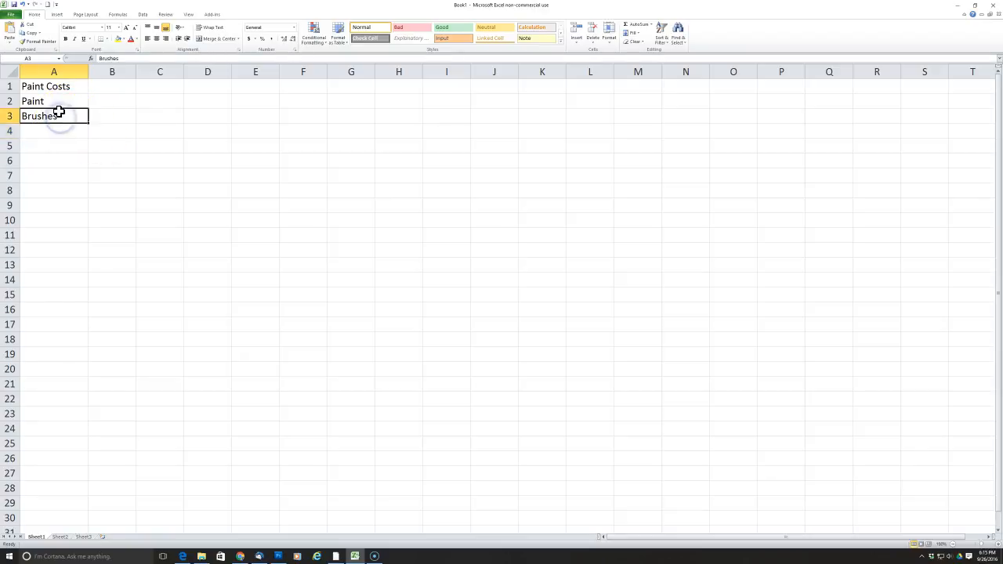
{"action": "left_click", "coordinate": [70, 133]}
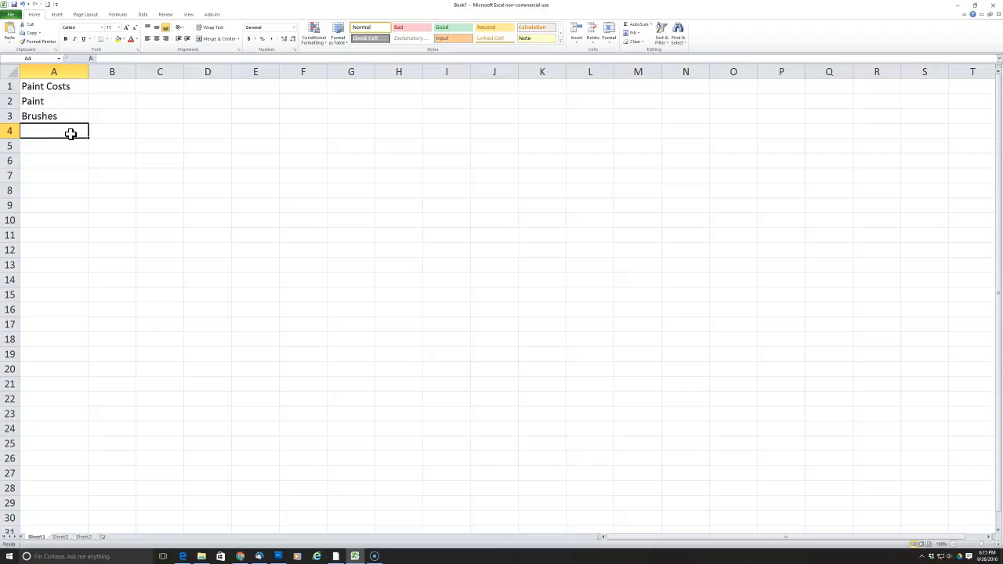
{"action": "type", "text": "Tray"}
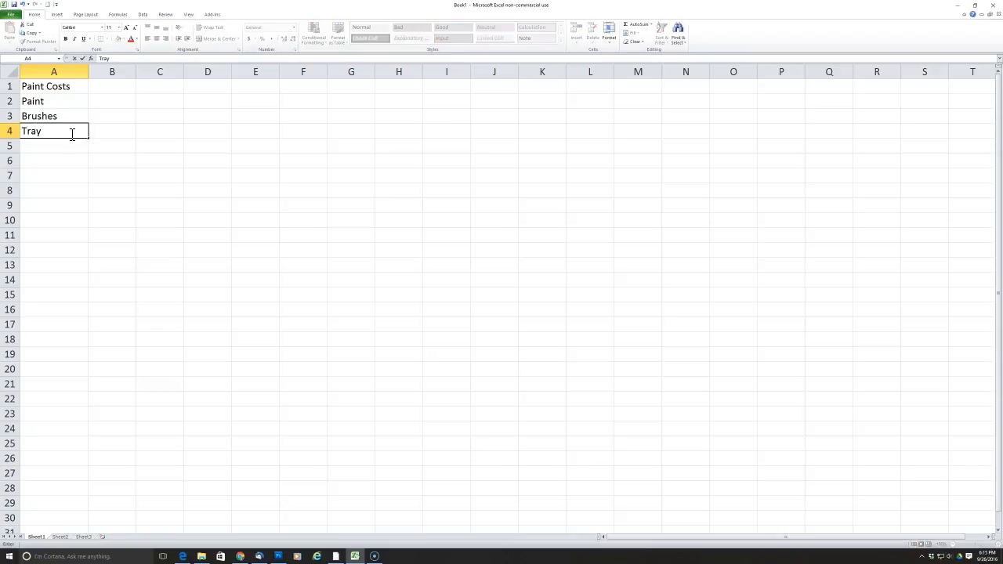
{"action": "key", "text": "Return"}
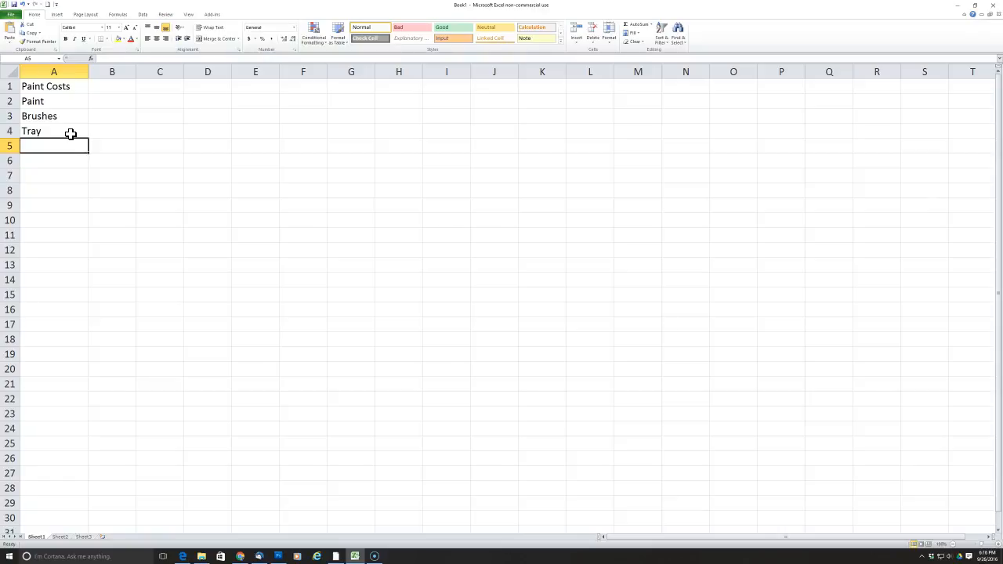
{"action": "type", "text": "Dropcloth"}
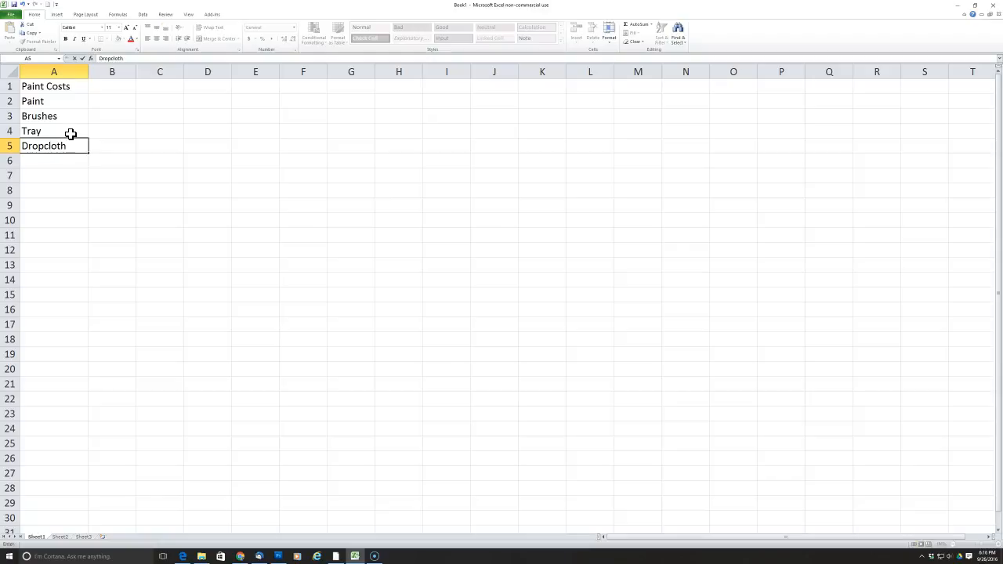
{"action": "key", "text": "Return"}
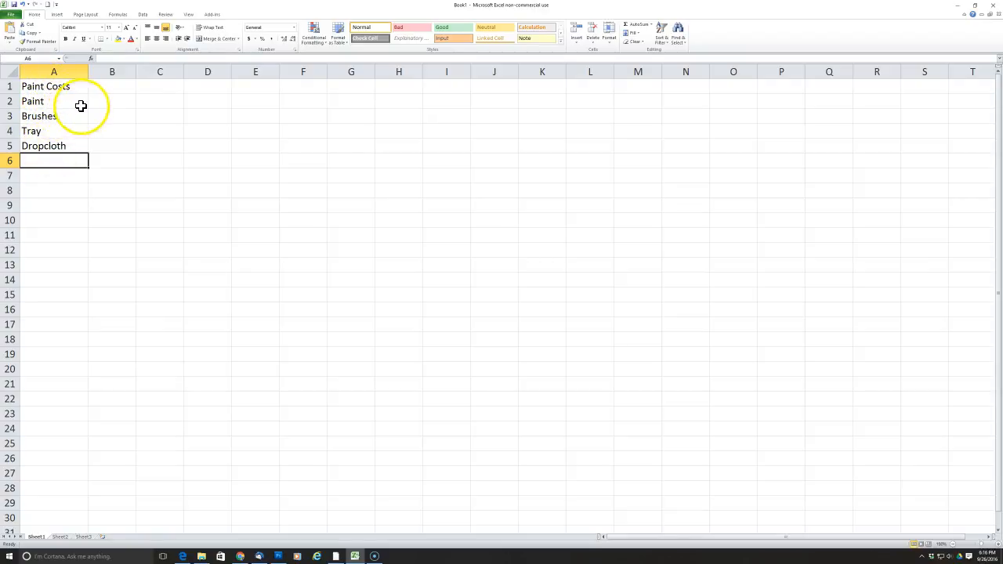
Enter the item costs 50, 20, 10 and 10 in cells B2 to B5.
{"action": "left_click", "coordinate": [109, 101]}
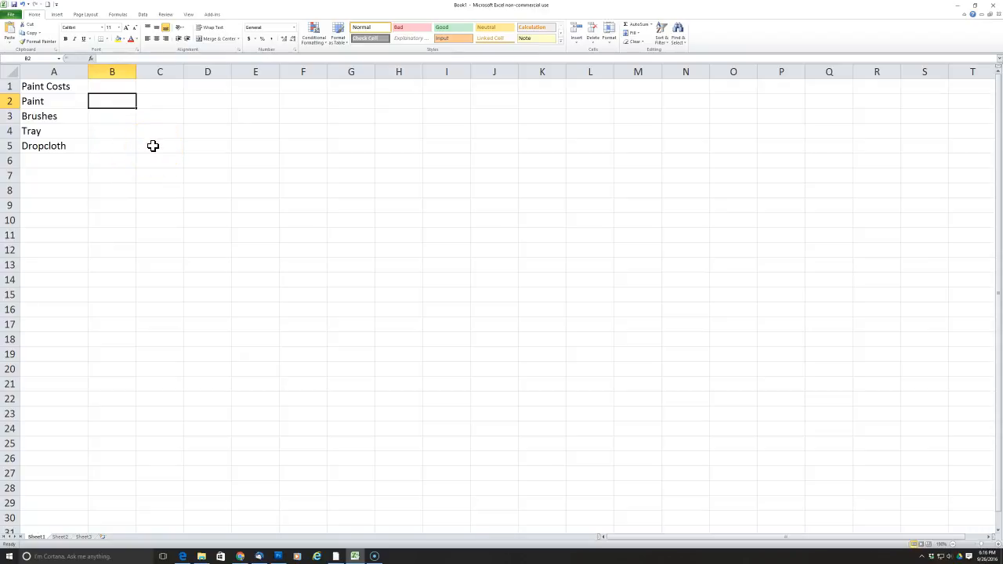
{"action": "type", "text": "50"}
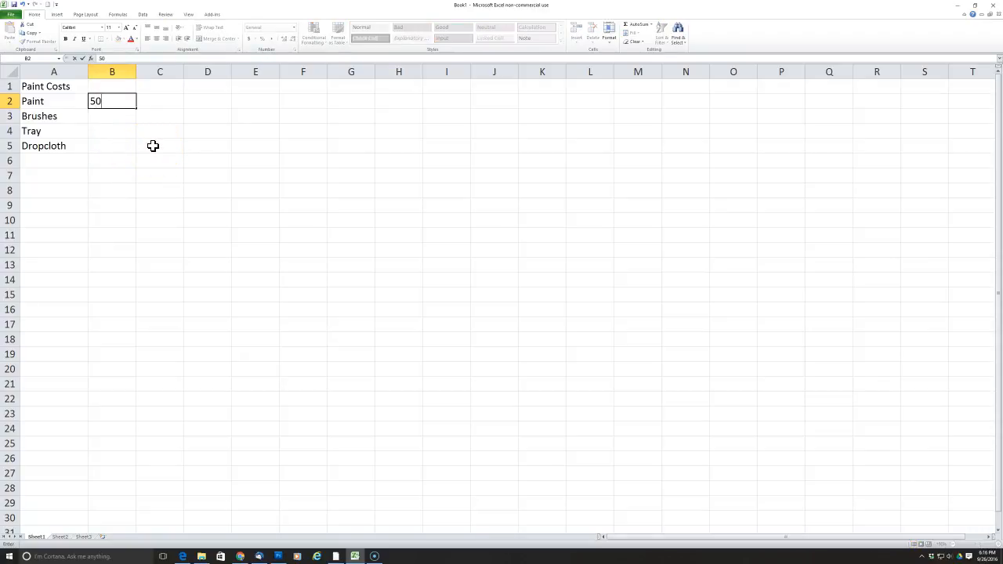
{"action": "key", "text": "Return"}
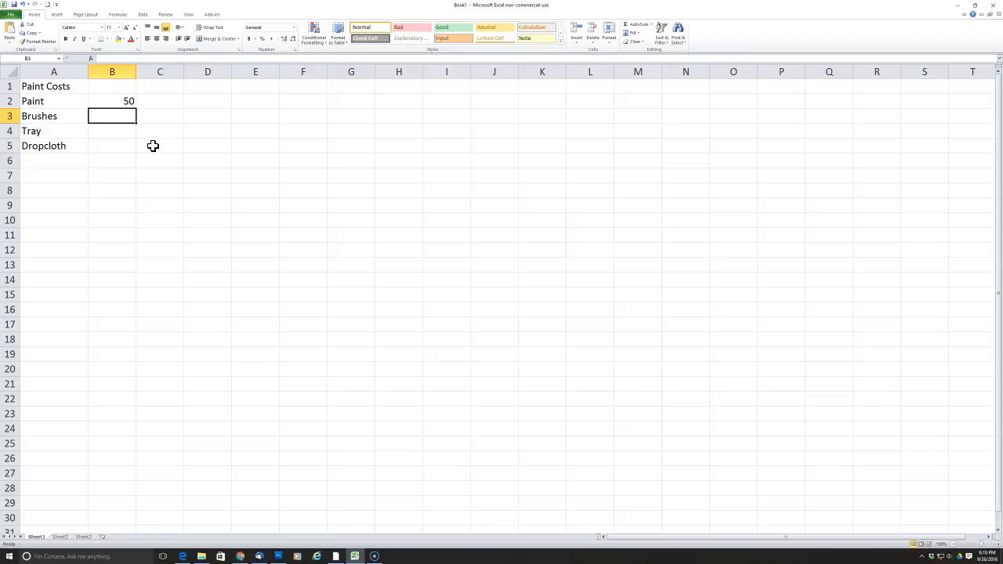
{"action": "type", "text": "20"}
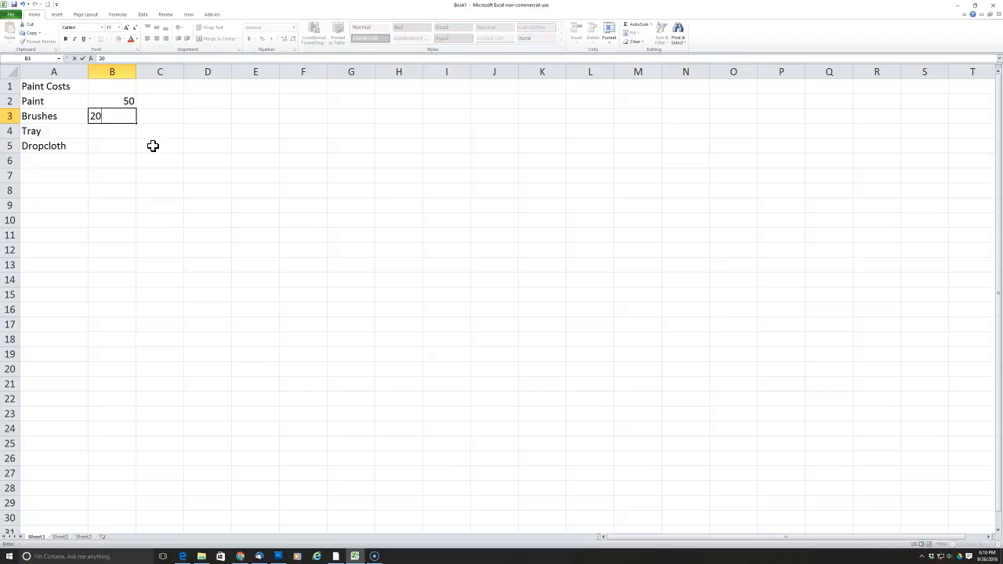
{"action": "key", "text": "Return"}
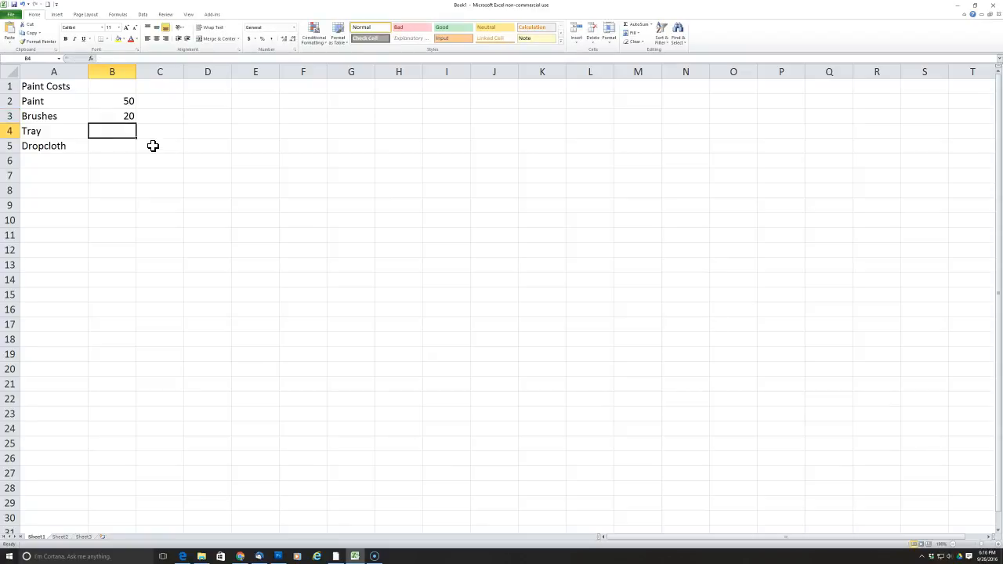
{"action": "type", "text": "10"}
{"action": "key", "text": "Return"}
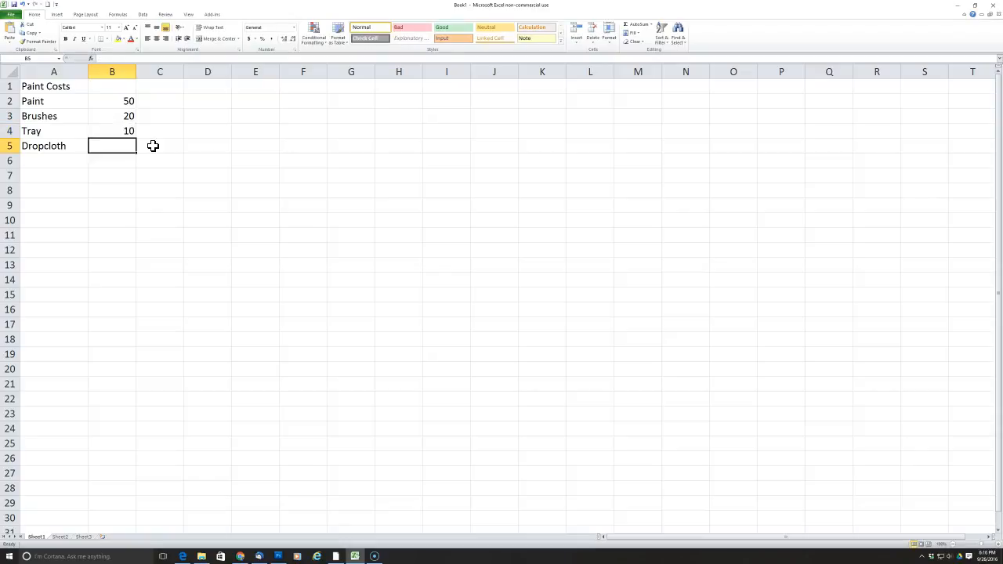
{"action": "type", "text": "10"}
{"action": "key", "text": "Return"}
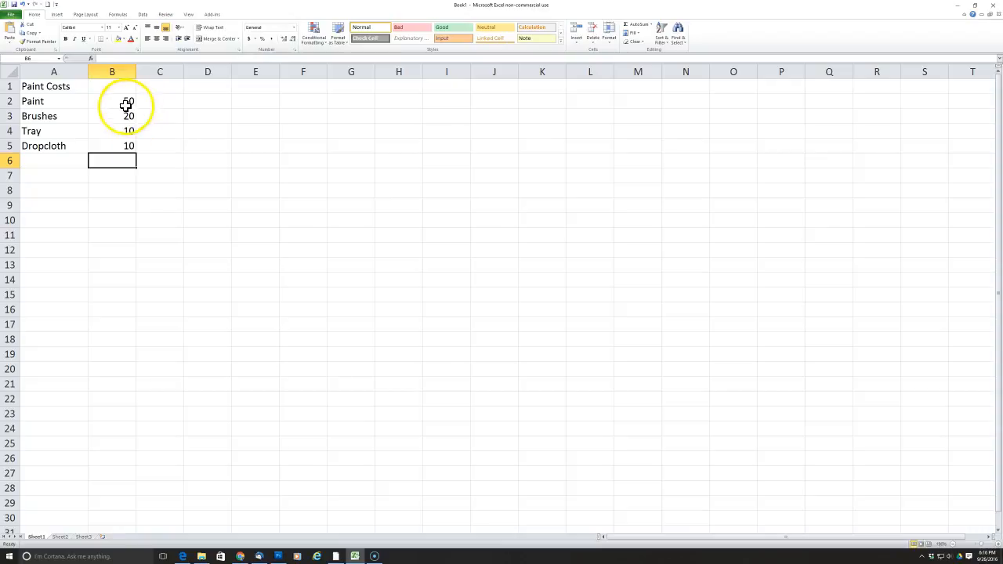
{"action": "left_click", "coordinate": [65, 104]}
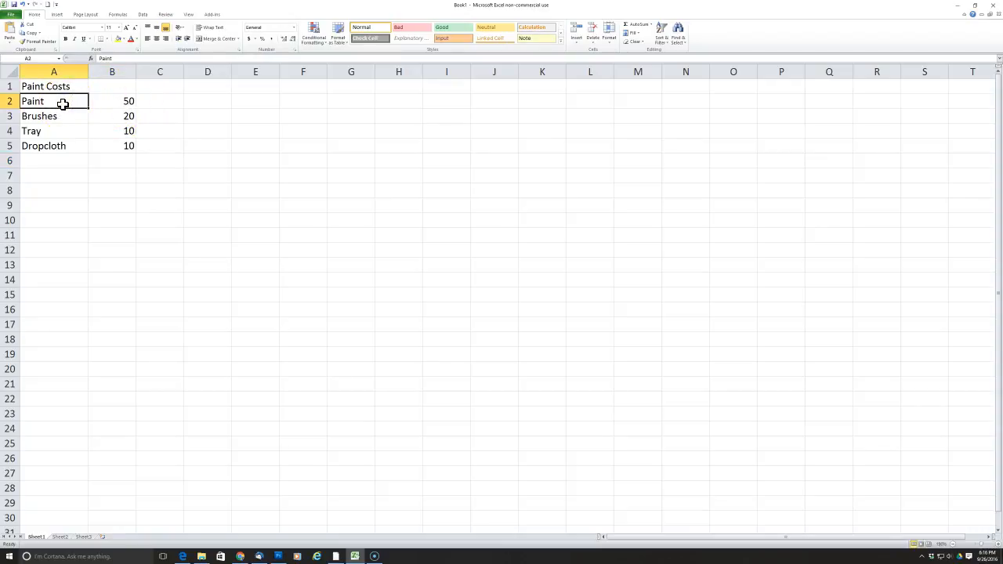
{"action": "left_click", "coordinate": [115, 101]}
{"action": "left_click", "coordinate": [78, 101]}
{"action": "left_click", "coordinate": [103, 99]}
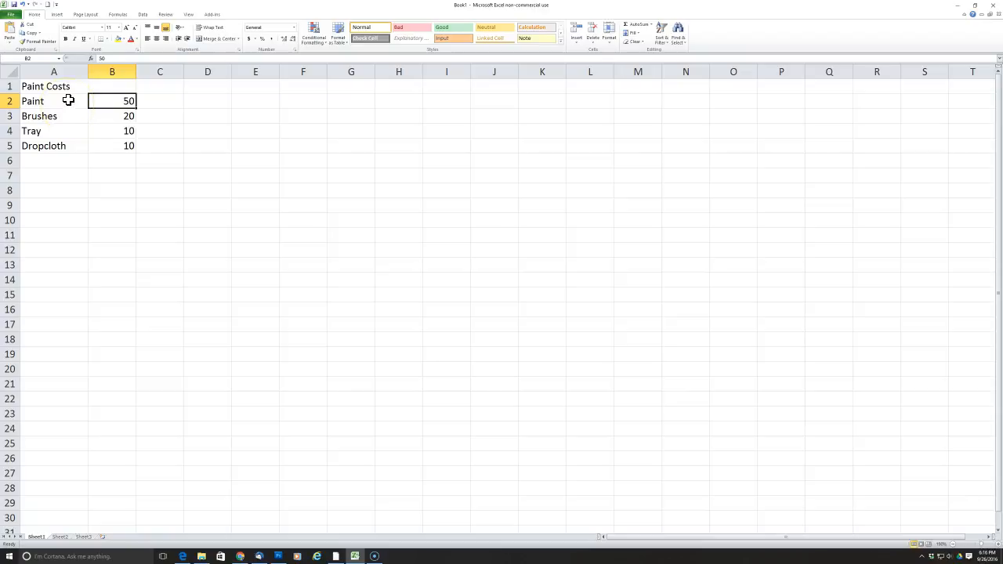
{"action": "left_click", "coordinate": [68, 102]}
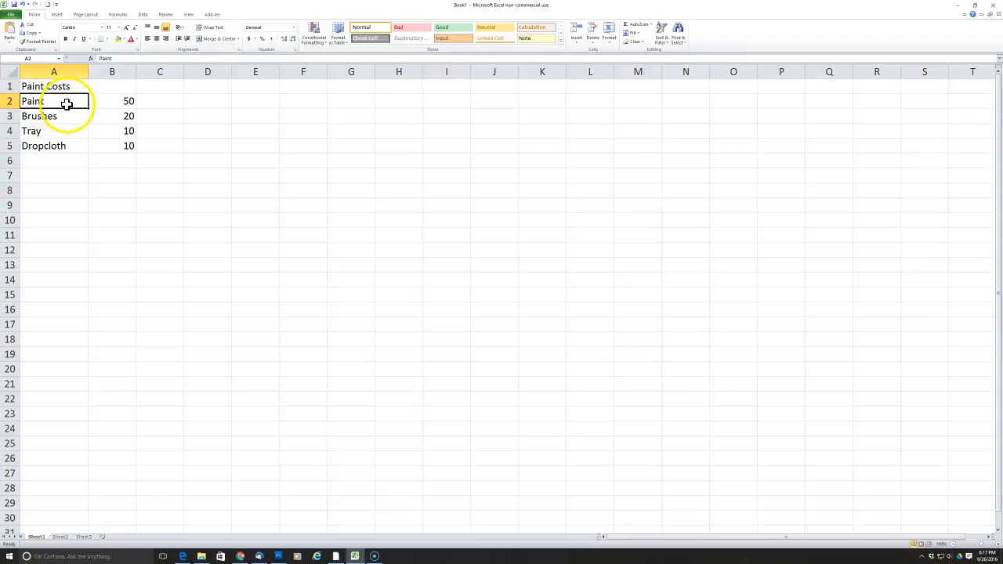
{"action": "left_click", "coordinate": [117, 102]}
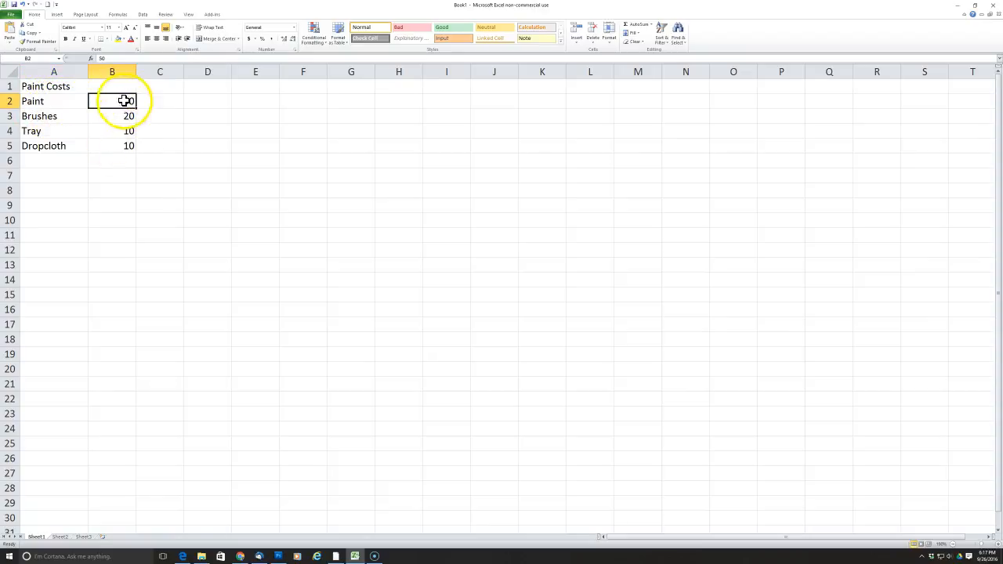
{"action": "left_click", "coordinate": [81, 101]}
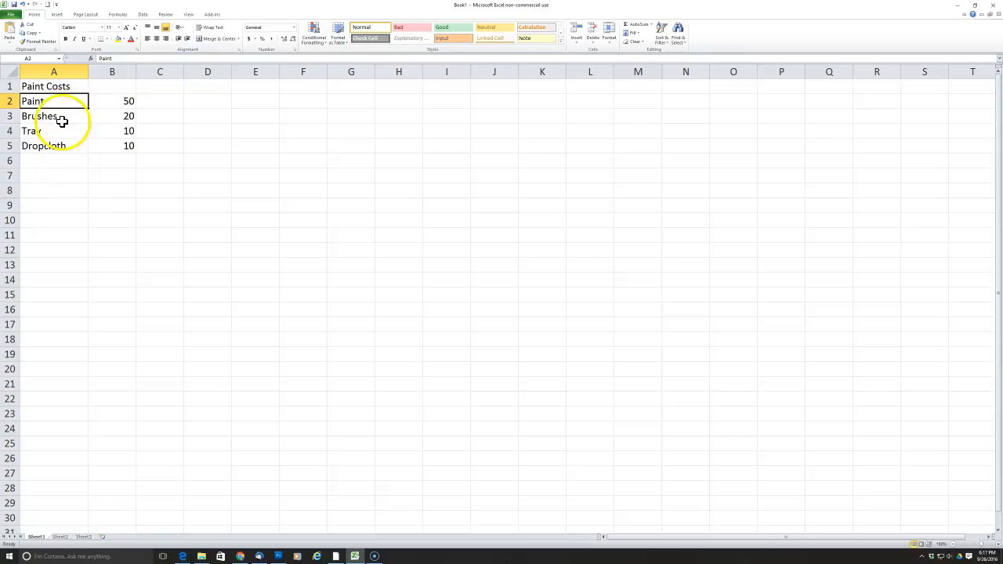
{"action": "left_click", "coordinate": [121, 103]}
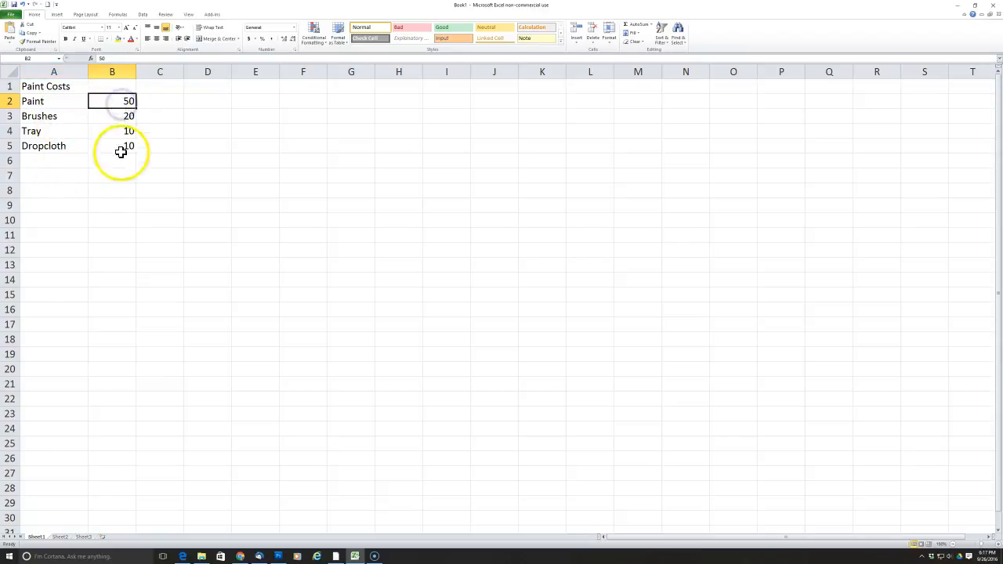
{"action": "left_click", "coordinate": [82, 101]}
{"action": "left_click", "coordinate": [110, 101]}
Enter the label Paint and the cost 50 together, separated by spaces, in the single cell A6.
{"action": "left_click", "coordinate": [45, 161]}
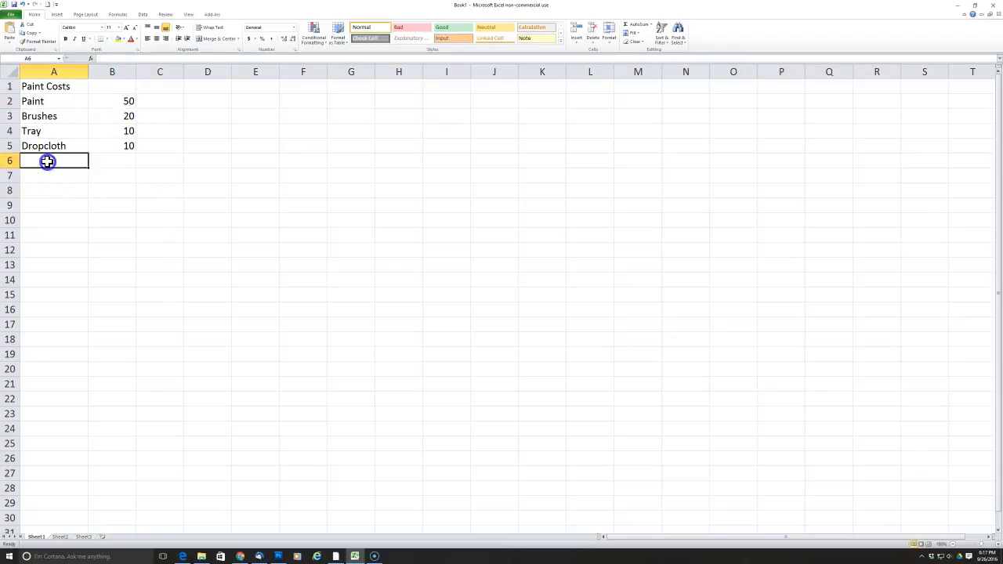
{"action": "type", "text": "Paint"}
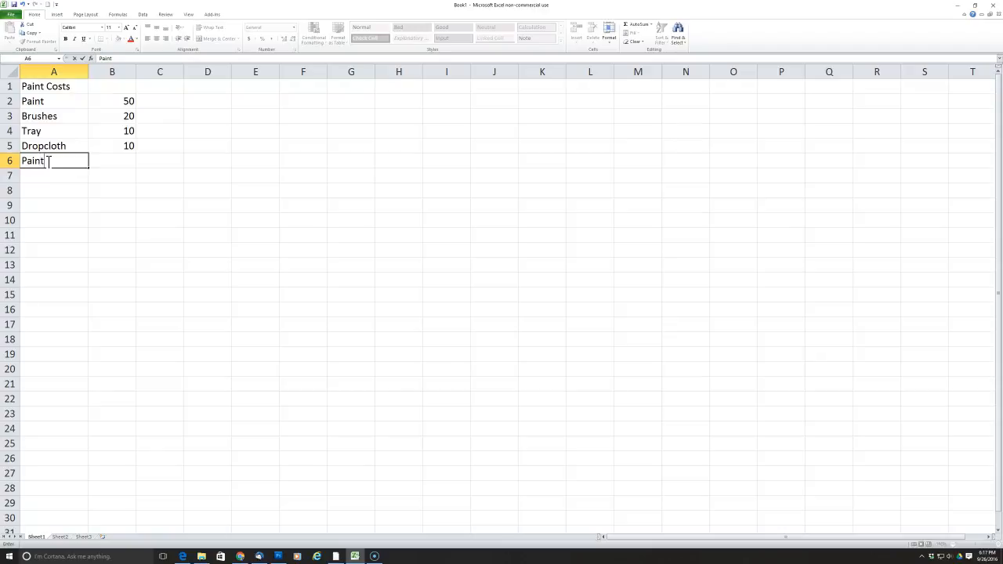
{"action": "type", "text": "   50"}
{"action": "key", "text": "Return"}
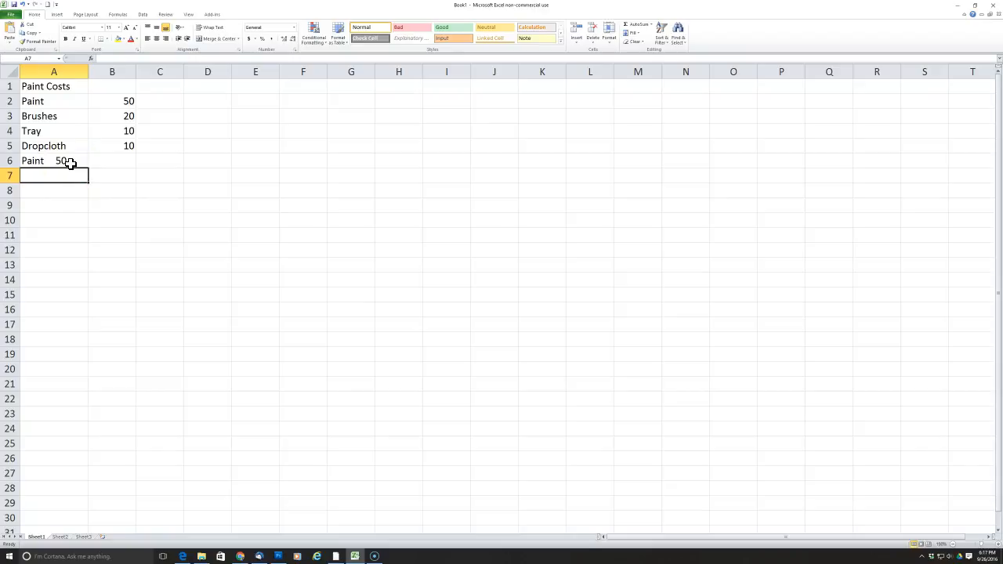
Clear the combined label and cost from cell A6.
{"action": "left_click", "coordinate": [105, 101]}
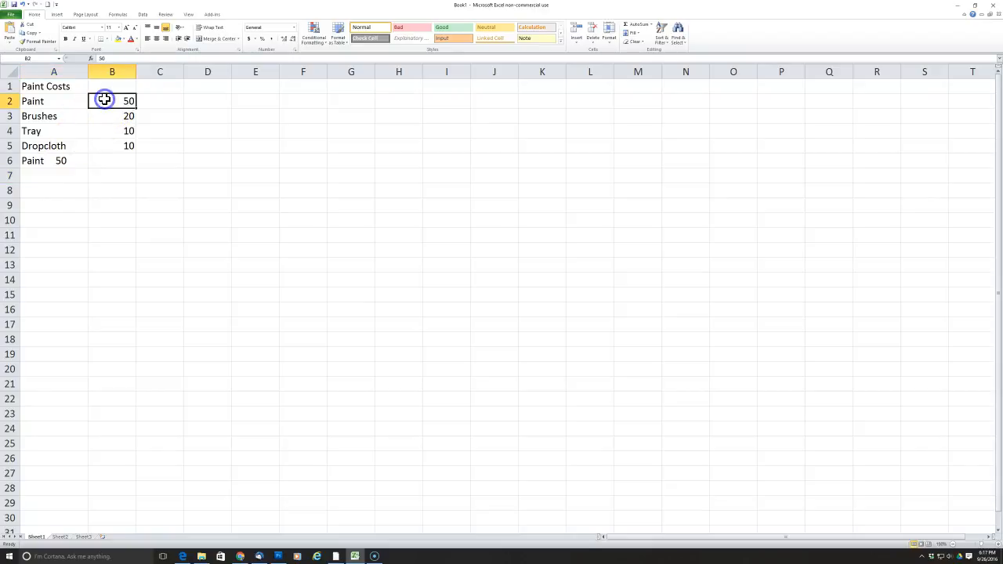
{"action": "left_click", "coordinate": [59, 100]}
{"action": "left_click", "coordinate": [78, 156]}
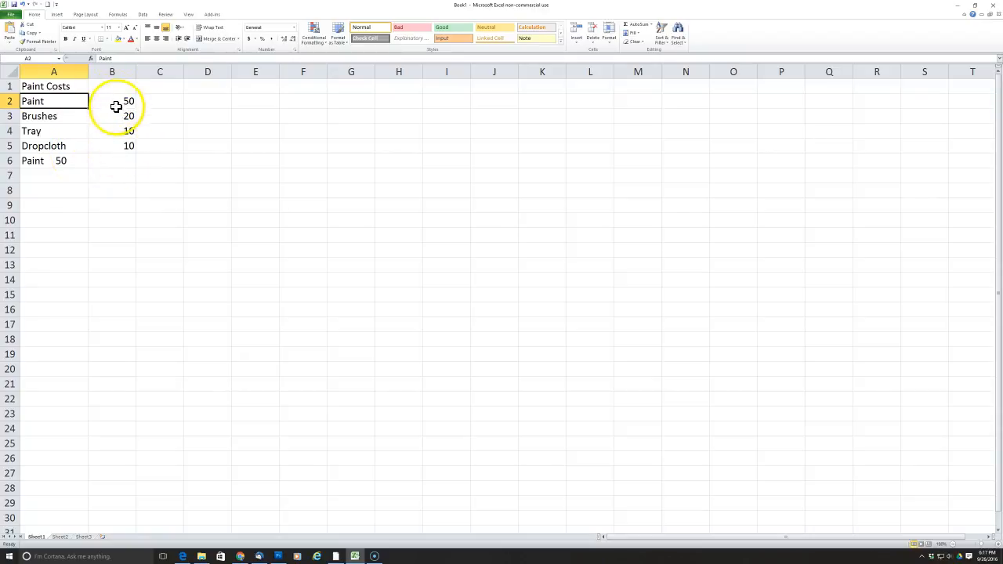
{"action": "left_click", "coordinate": [49, 162]}
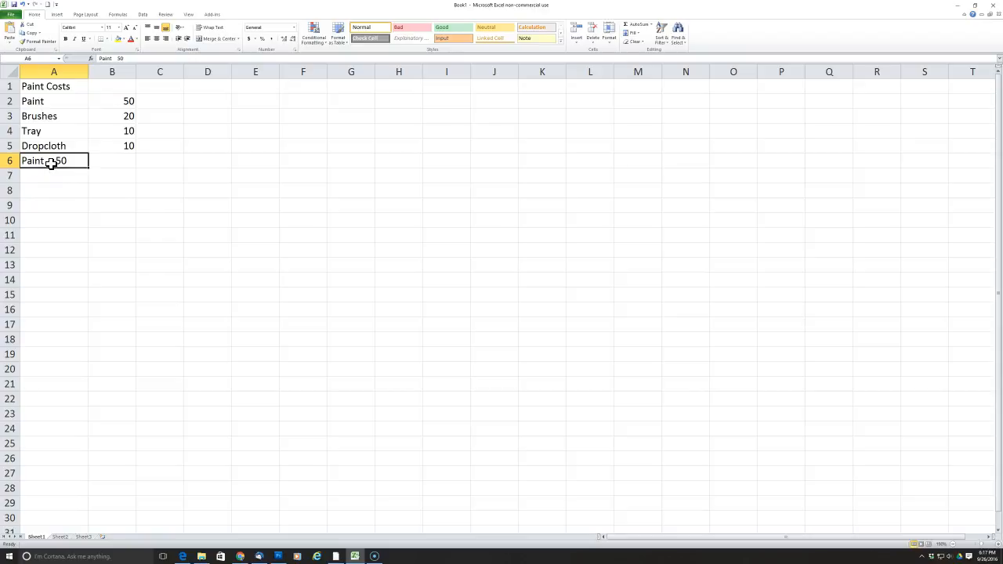
{"action": "key", "text": "BackSpace"}
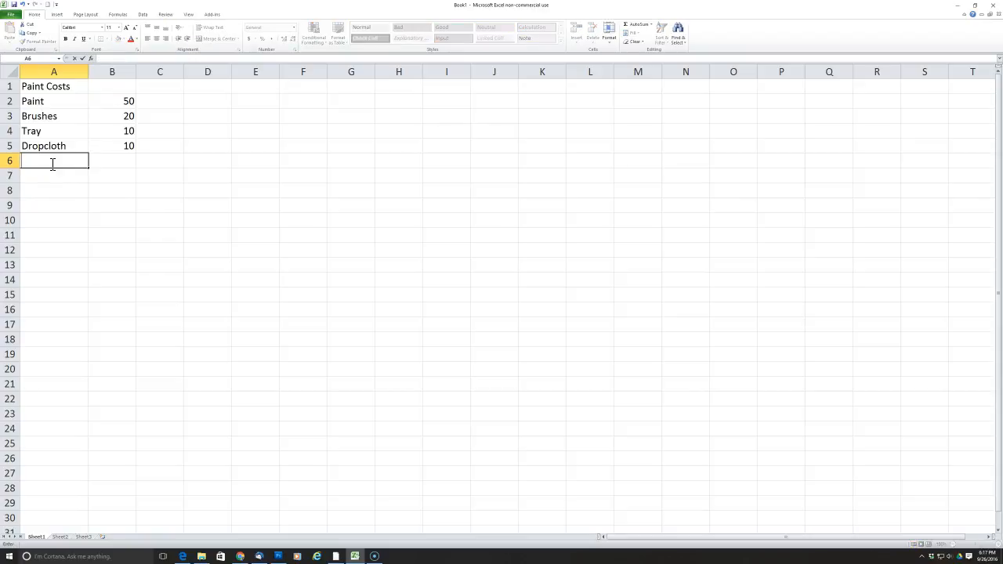
{"action": "key", "text": "Return"}
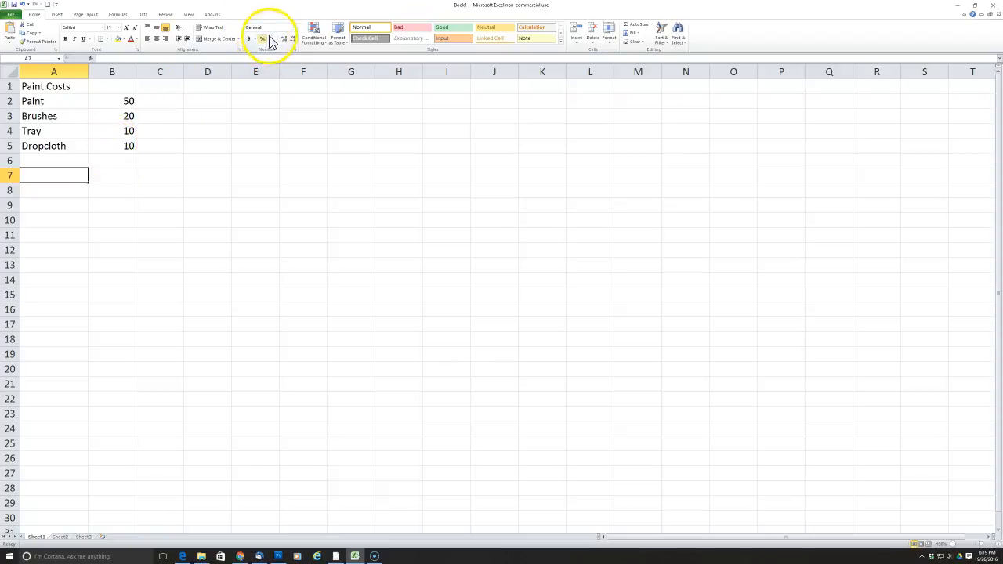
Examine the available number formats and the item costs in cells B2 to B5.
{"action": "left_click", "coordinate": [293, 28]}
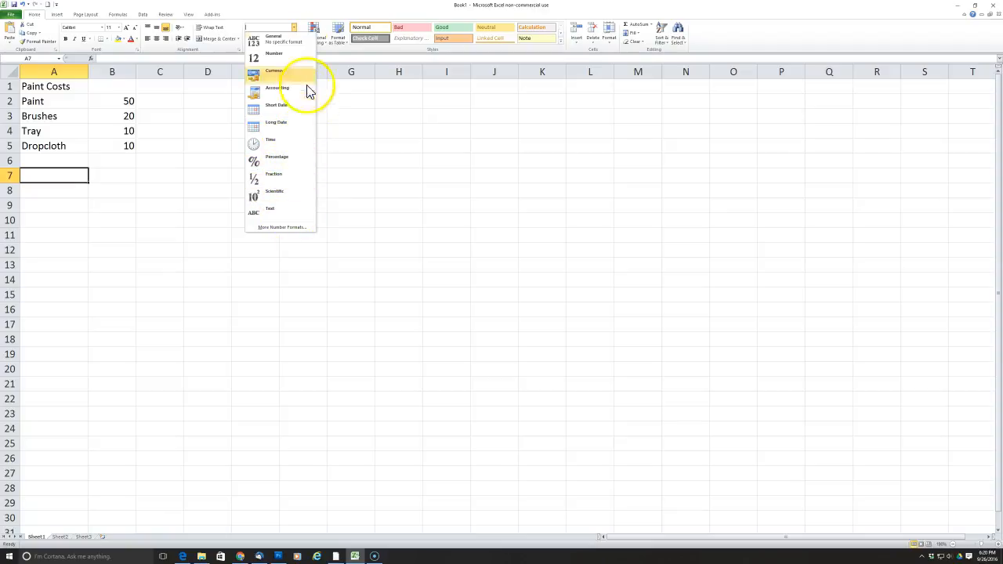
{"action": "left_click", "coordinate": [266, 16]}
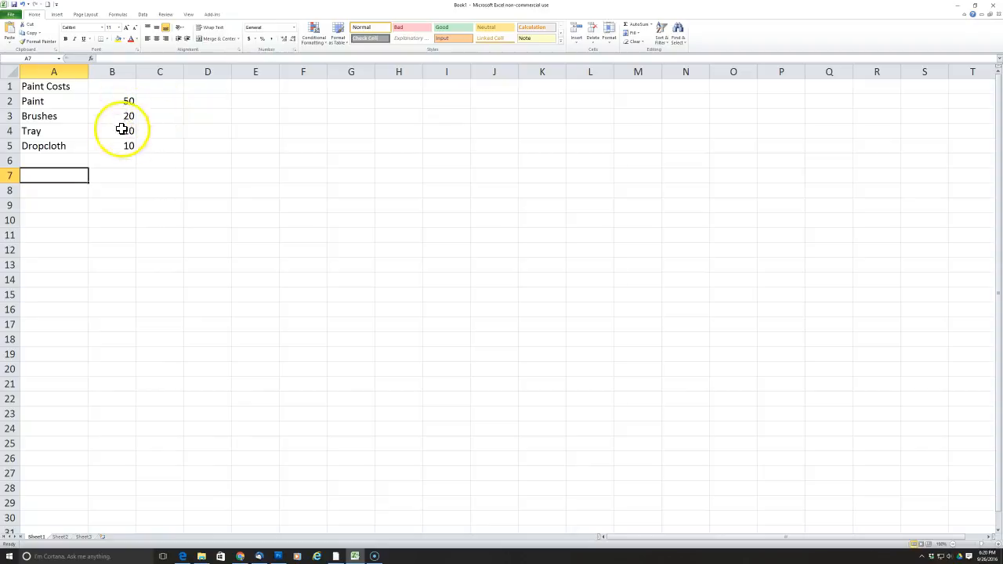
{"action": "left_click", "coordinate": [122, 101]}
{"action": "left_click", "coordinate": [115, 115]}
{"action": "left_click", "coordinate": [113, 131]}
{"action": "left_click", "coordinate": [113, 146]}
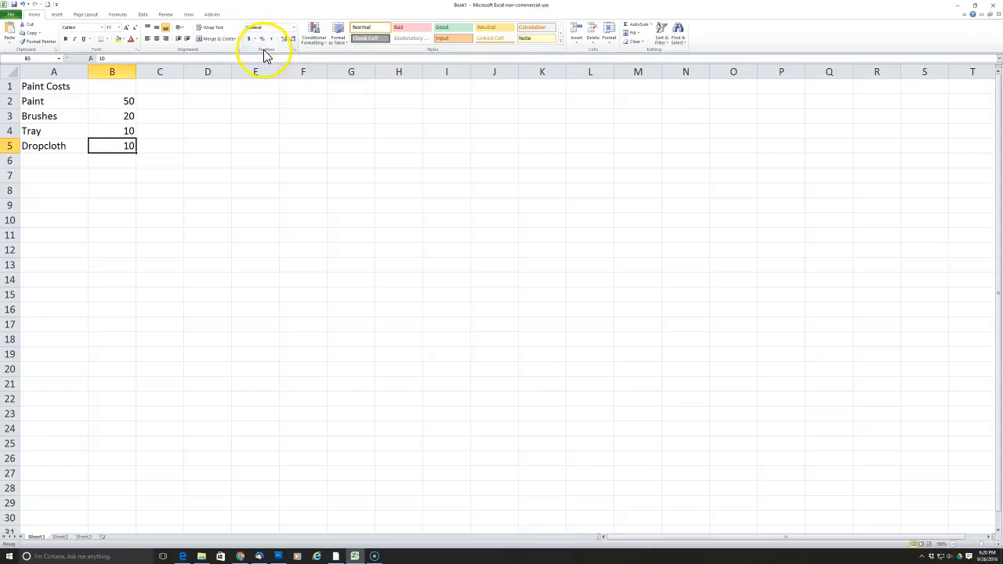
Apply the dollar Accounting number format individually to the Paint and Brushes costs in cells B2 and B3.
{"action": "left_click", "coordinate": [109, 101]}
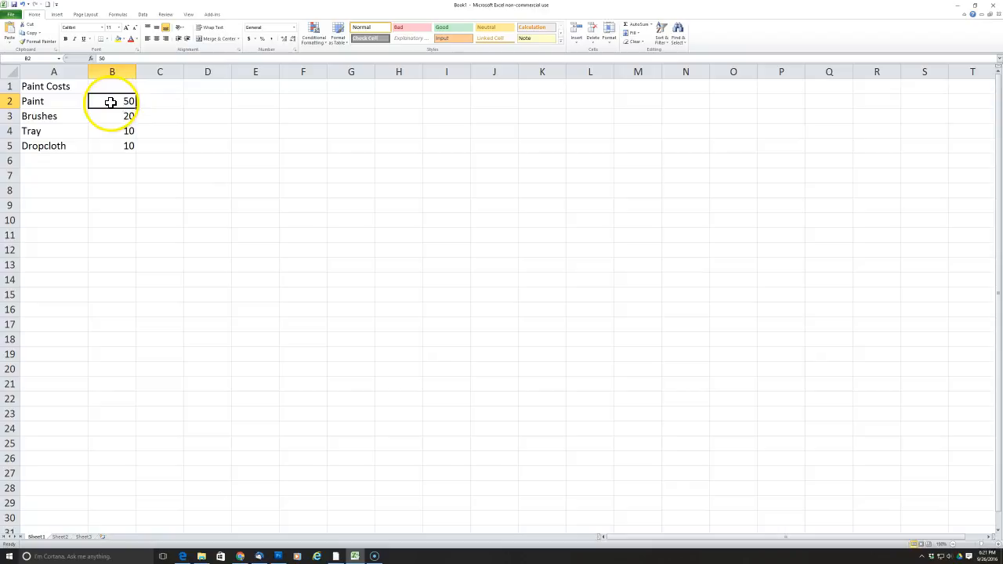
{"action": "left_click", "coordinate": [248, 39]}
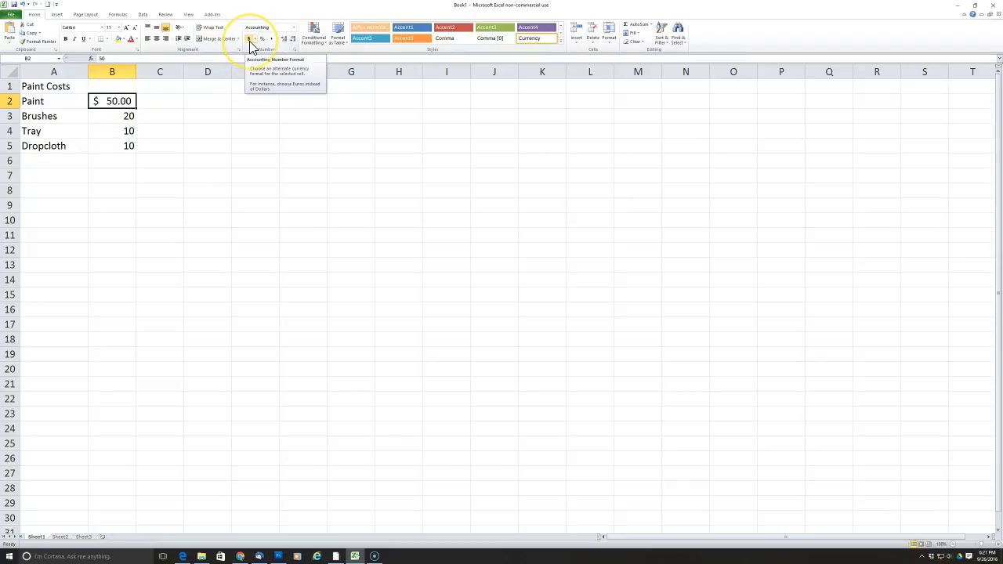
{"action": "left_click", "coordinate": [118, 117]}
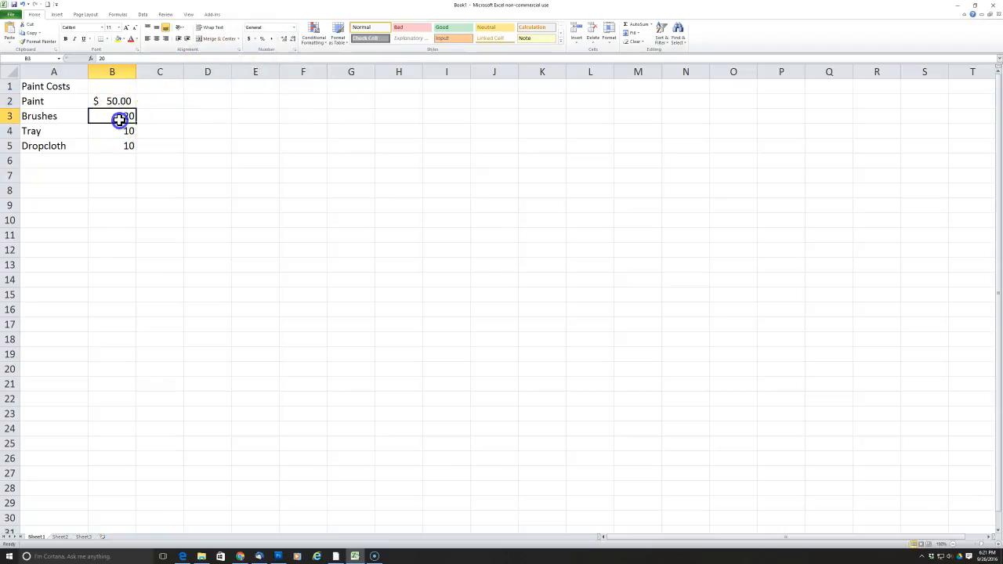
{"action": "left_click", "coordinate": [248, 39]}
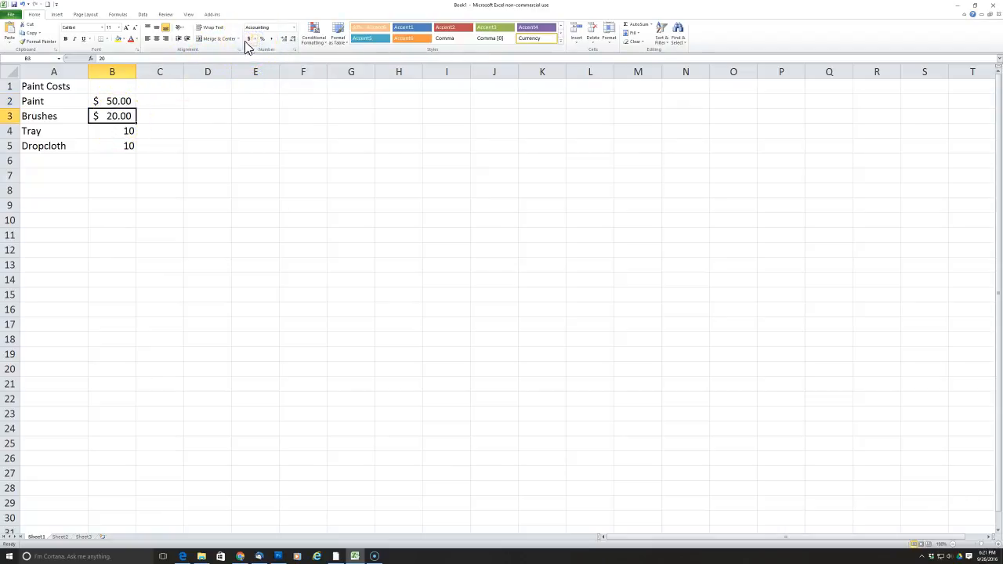
Apply the dollar Accounting number format to the whole cost range B2 to B5 at once.
{"action": "left_click", "coordinate": [126, 100]}
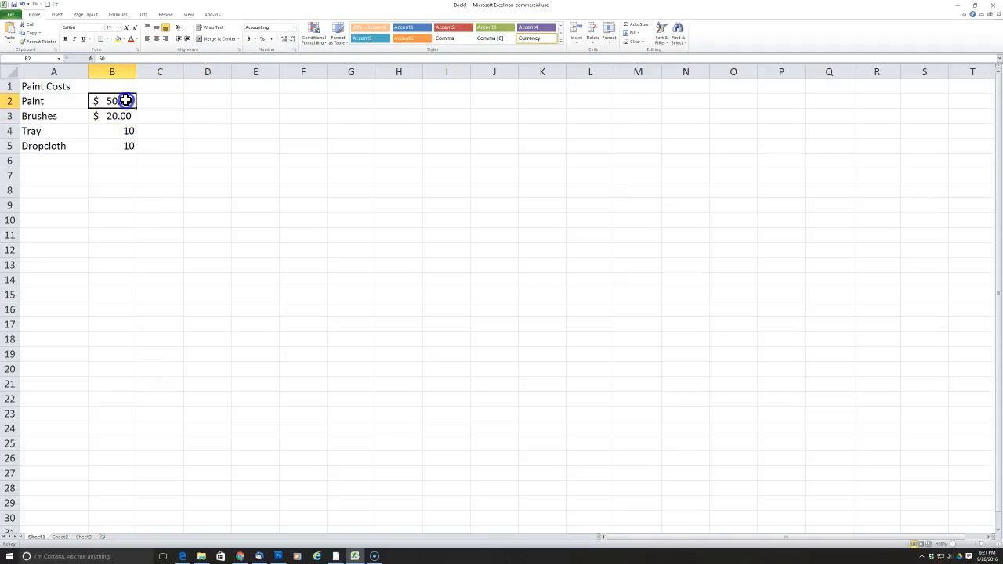
{"action": "left_click_drag", "start_coordinate": [125, 100], "coordinate": [126, 149]}
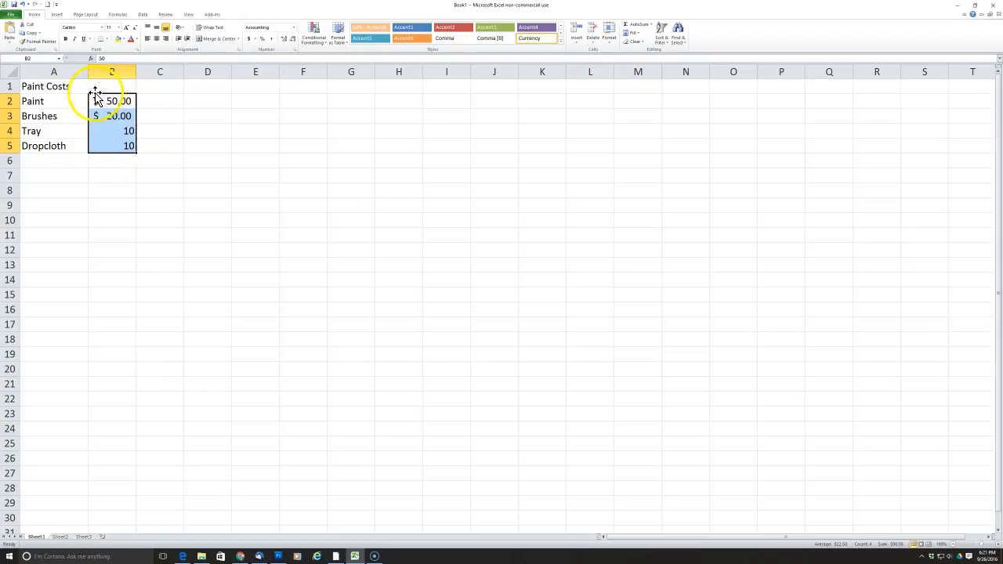
{"action": "left_click", "coordinate": [249, 39]}
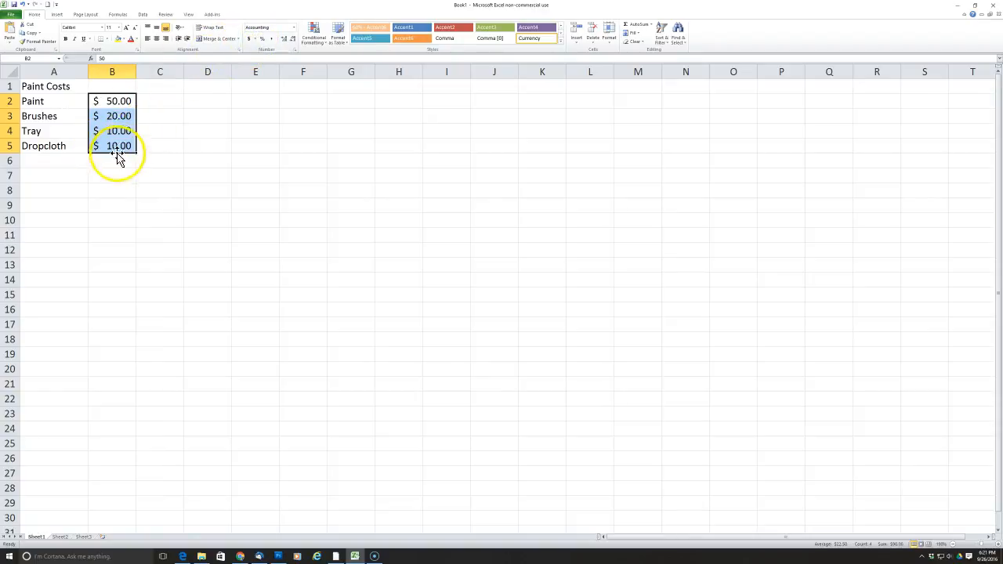